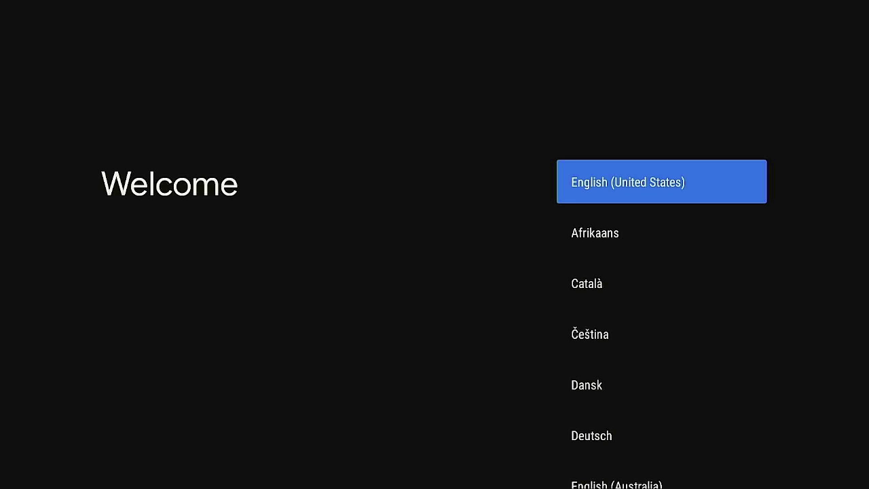
Step: Choose English (United States) as the system language and skip the quick setup with an Android phone
key(Return)
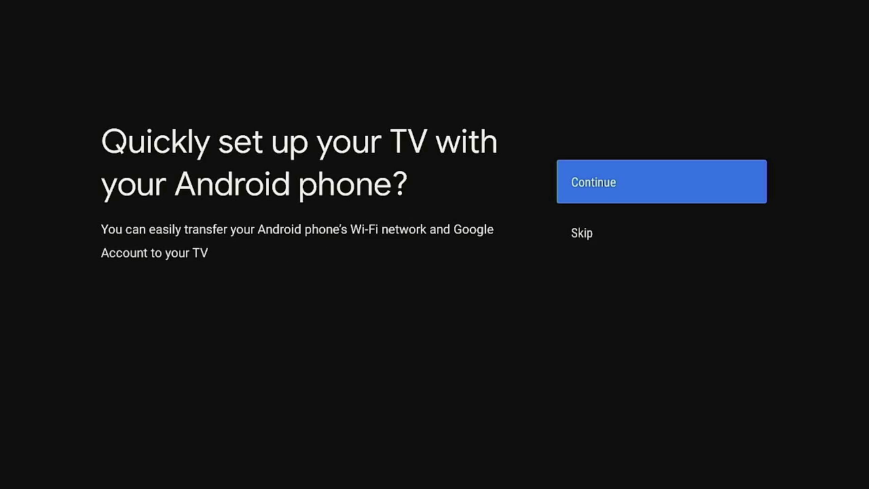
key(Down)
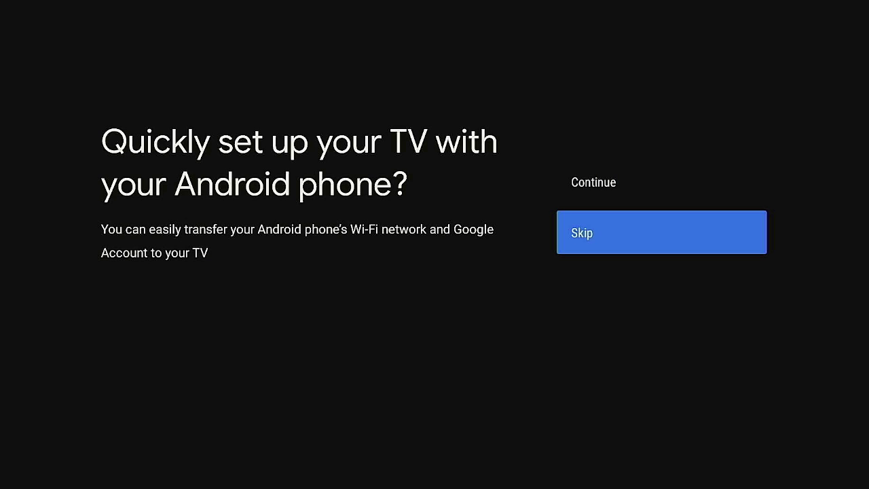
key(Return)
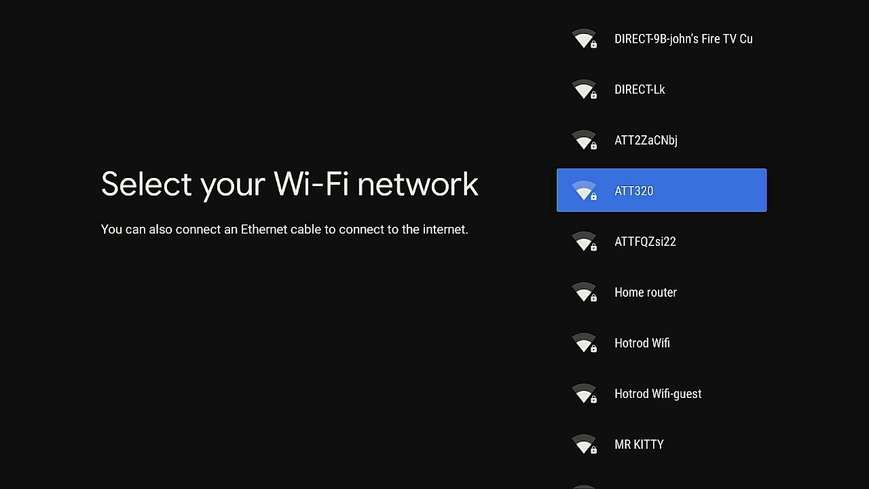
Step: Choose the Brooklyn network for the TV box's Wi-Fi connection
key(Up)
key(Up)
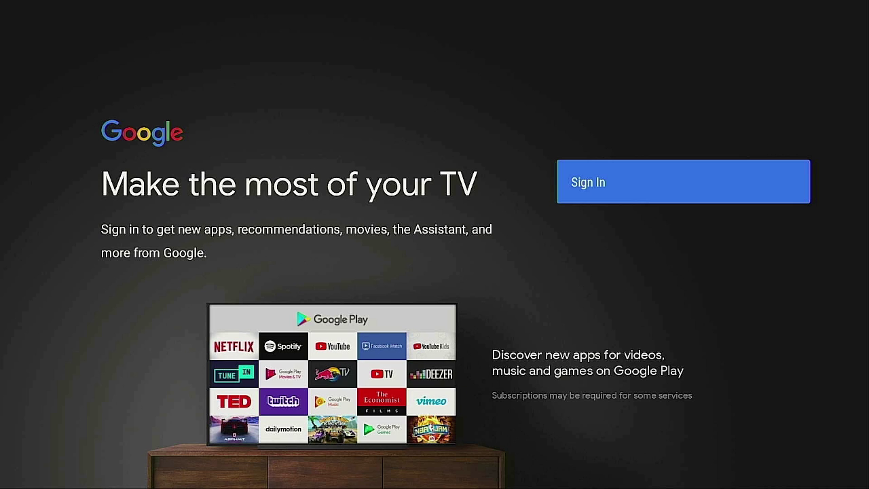
Step: Start the Google account sign-in and accept the Google Terms of Service
key(Return)
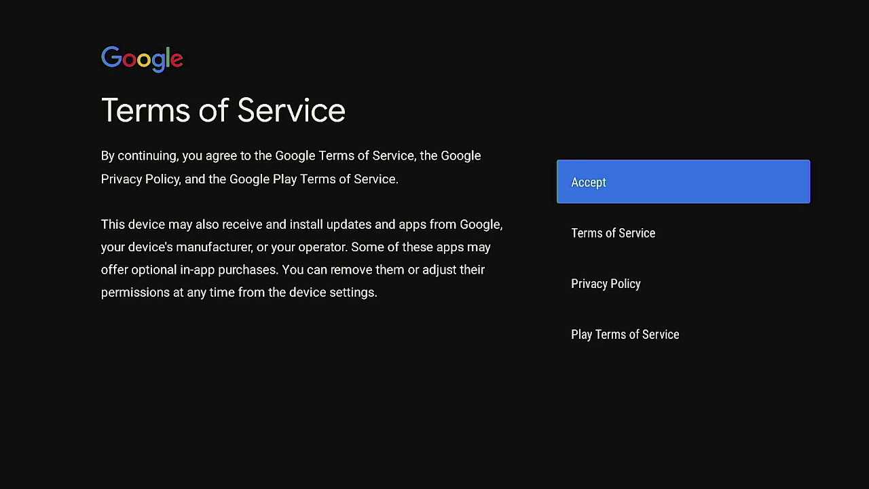
key(Return)
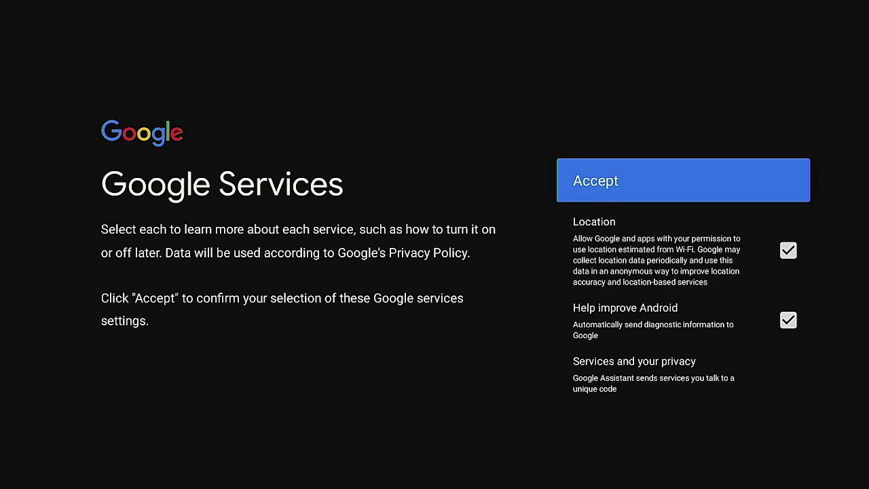
Step: Turn off the Location service in the Google Services settings
key(Down)
key(Return)
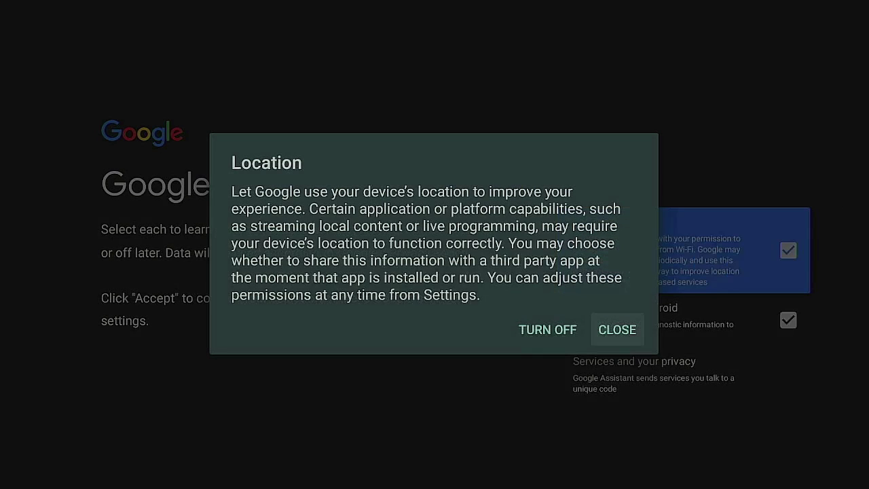
key(Left)
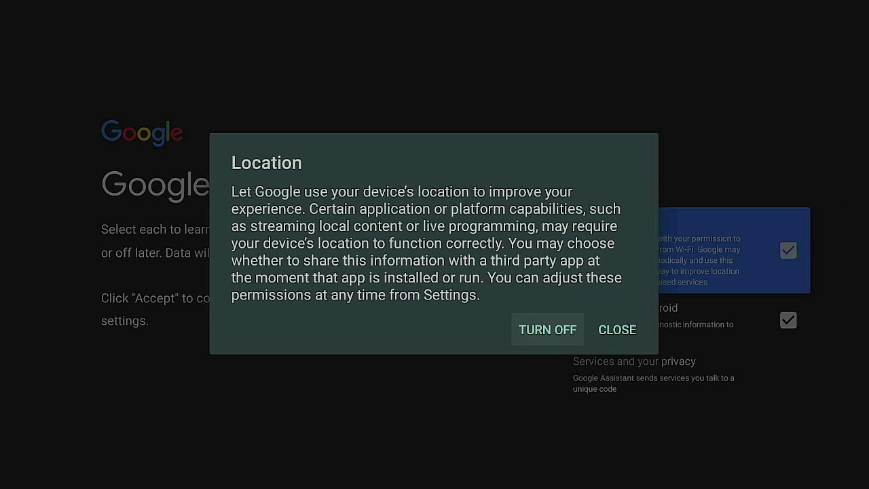
key(Return)
Step: Turn off Help improve Android and accept the Google Services selection
key(Down)
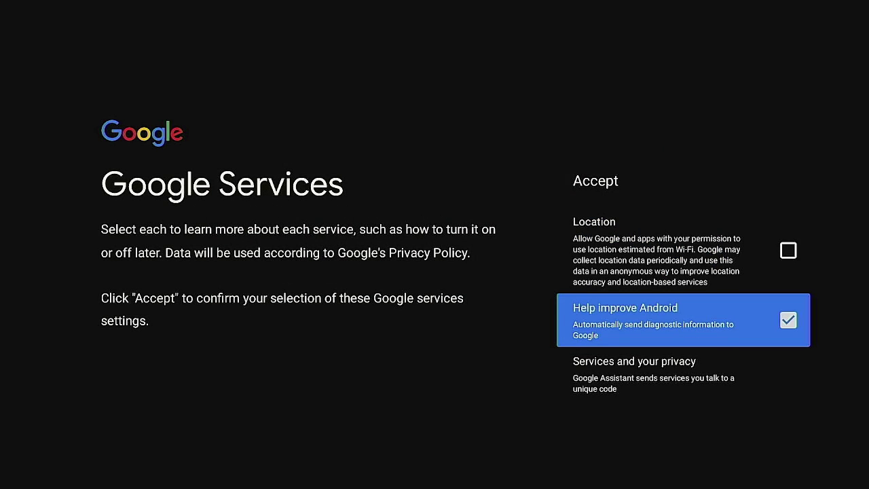
key(Return)
key(Left)
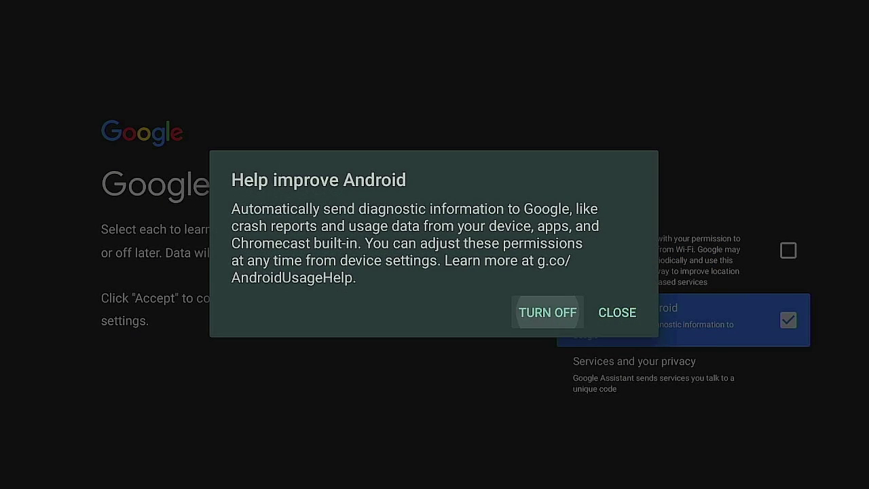
key(Return)
key(Up)
key(Up)
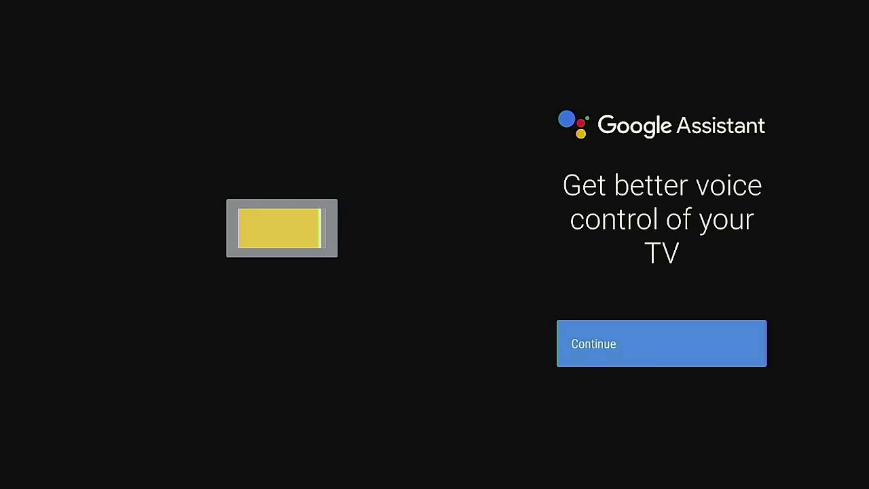
Step: Continue with the Google Assistant setup and allow it to search across all TV apps
key(Return)
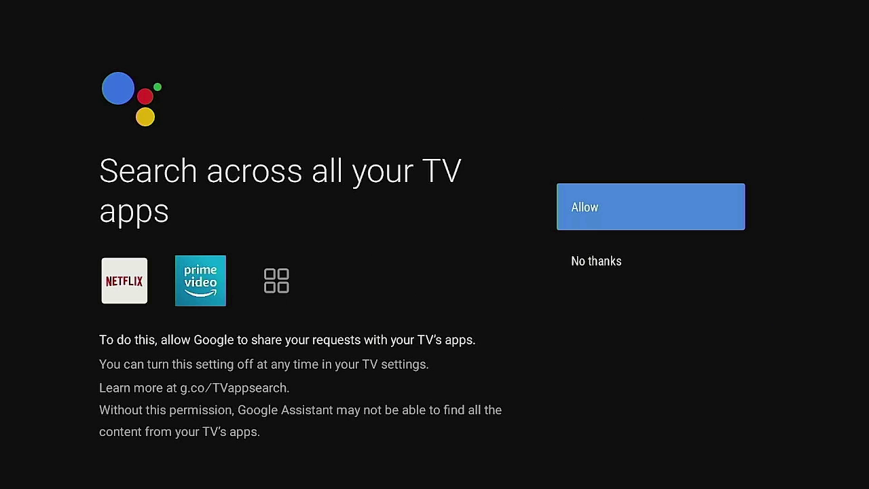
key(Return)
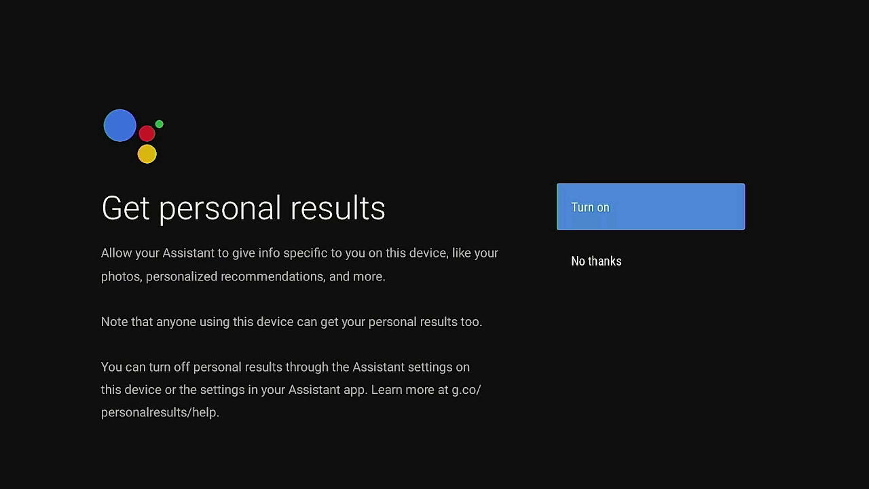
Step: Decline personal results and agree to receive emails about Google Assistant features
key(Down)
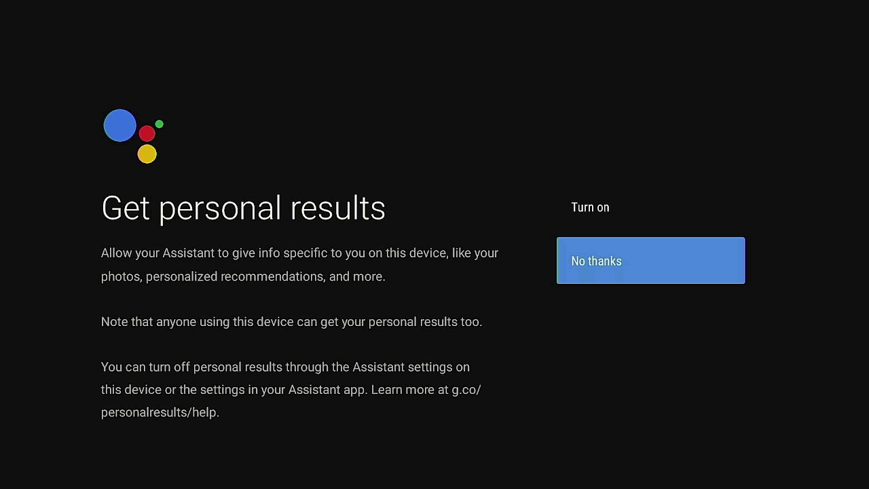
key(Return)
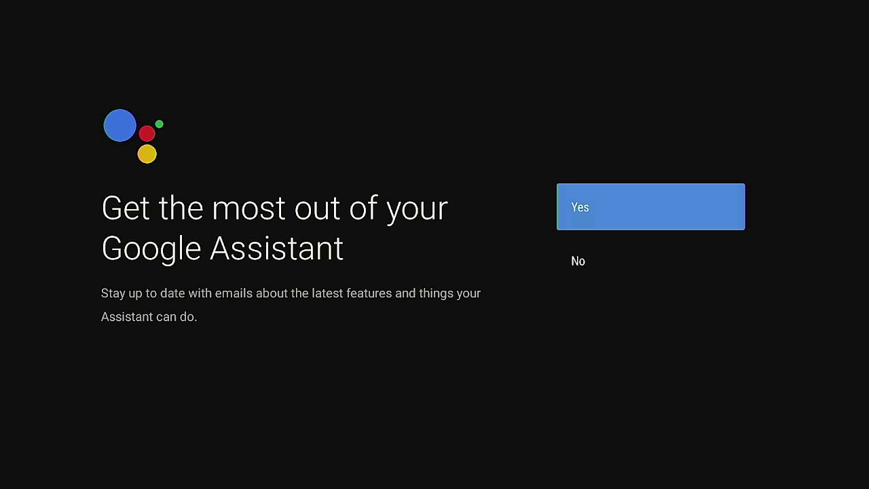
key(Return)
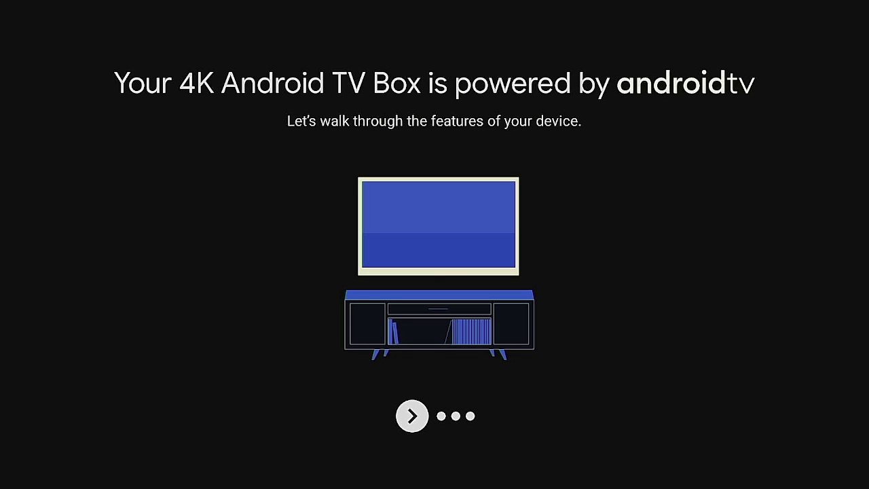
Step: Go through all four pages of the Android TV feature introduction
key(Return)
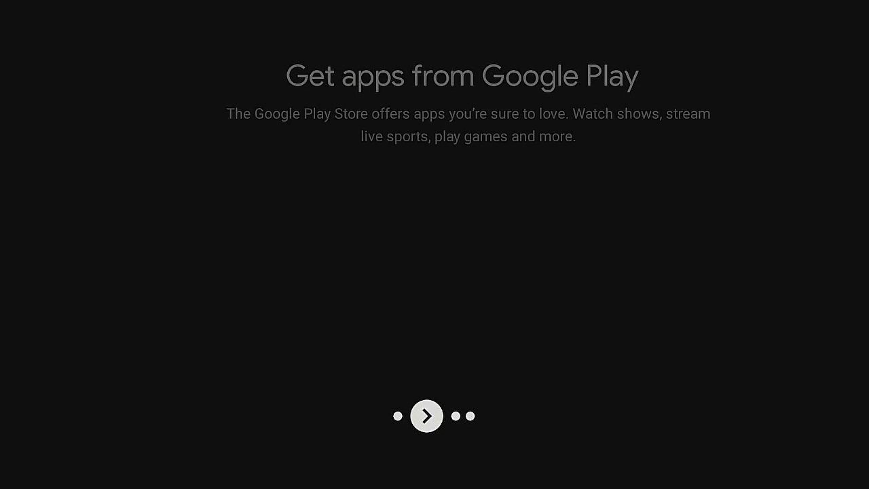
key(Return)
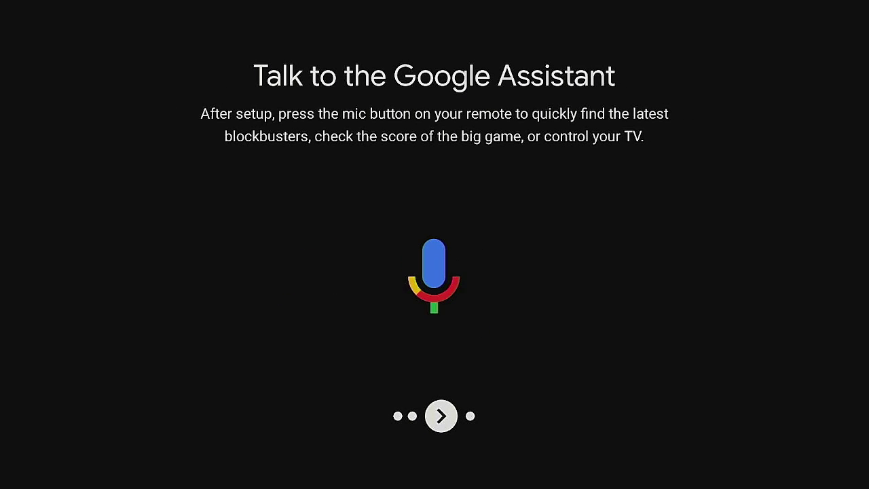
key(Return)
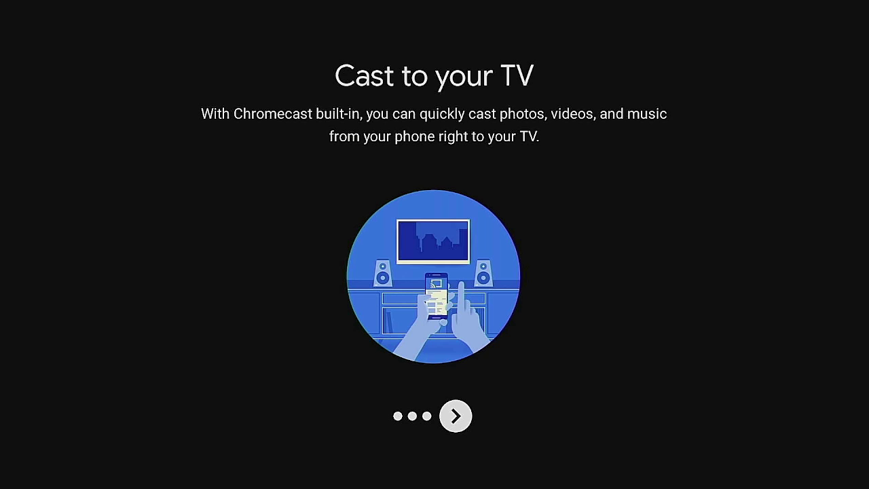
key(Return)
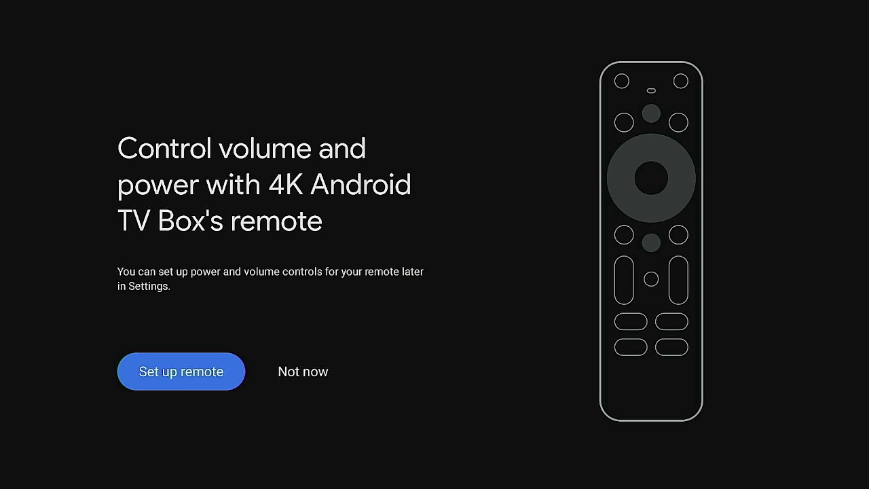
Step: Start setting up the remote and go through the brand list beyond Akai to find the TV's brand
key(Return)
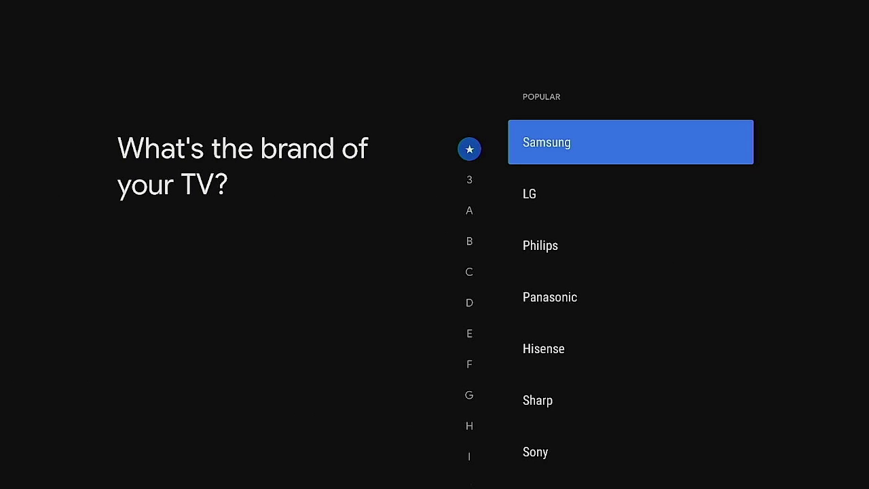
key(Down)
key(Down)
key(Down)
key(Down)
key(Down)
key(Down)
key(Down)
key(Down)
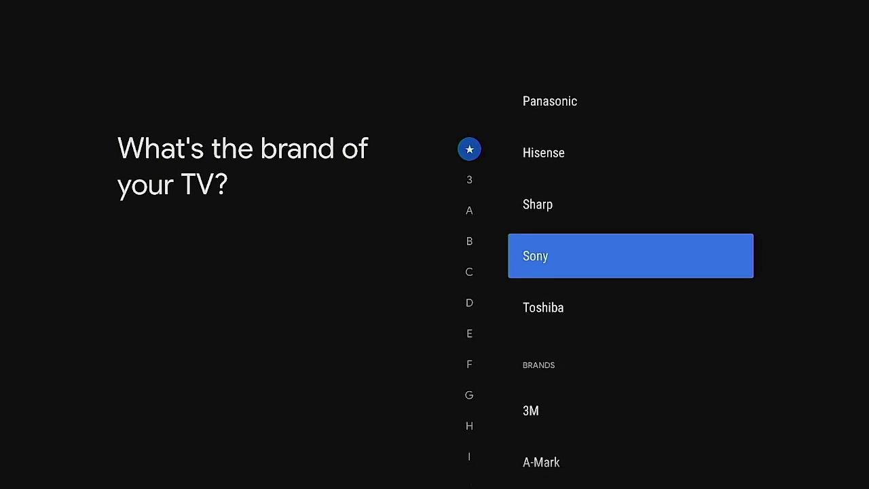
key(Down)
key(Down)
key(Down)
key(Down)
key(Down)
key(Down)
key(Down)
key(Down)
key(Down)
key(Down)
key(Down)
key(Down)
key(Down)
key(Down)
key(Down)
key(Down)
key(Down)
key(Down)
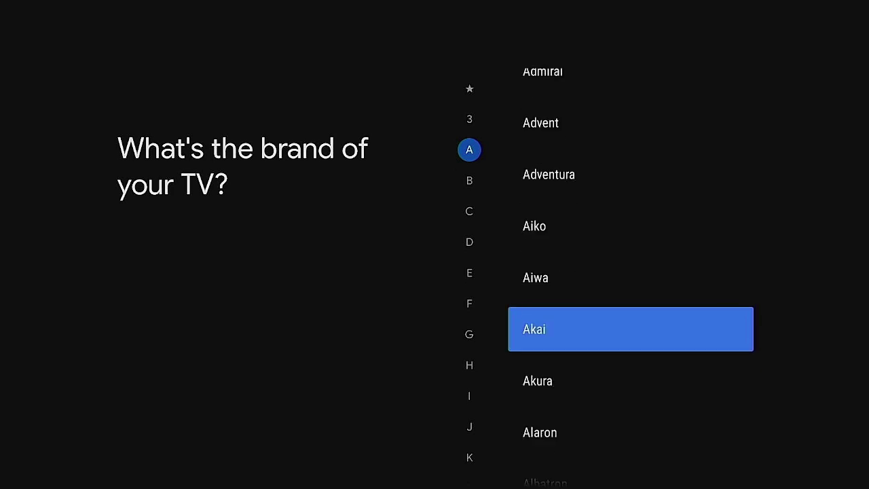
key(Down)
key(Down)
key(Down)
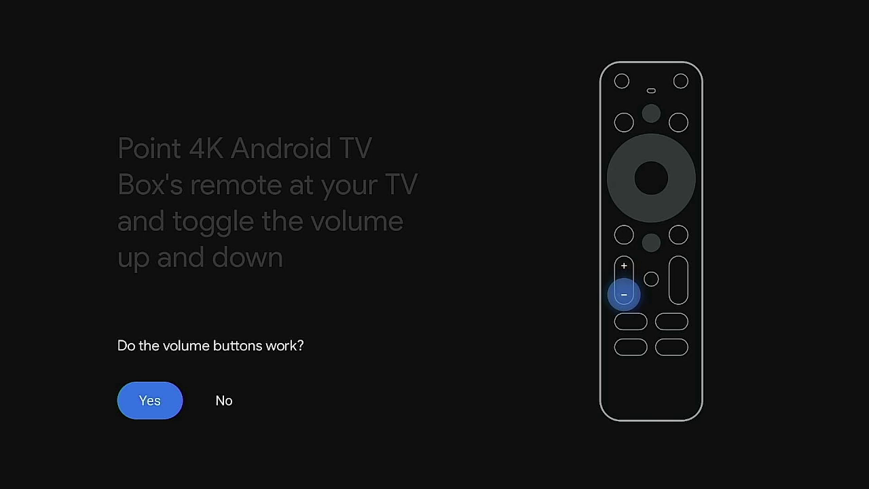
Step: Test the remote's volume up and down, and confirm that its volume and power buttons work
key(XF86AudioRaiseVolume)
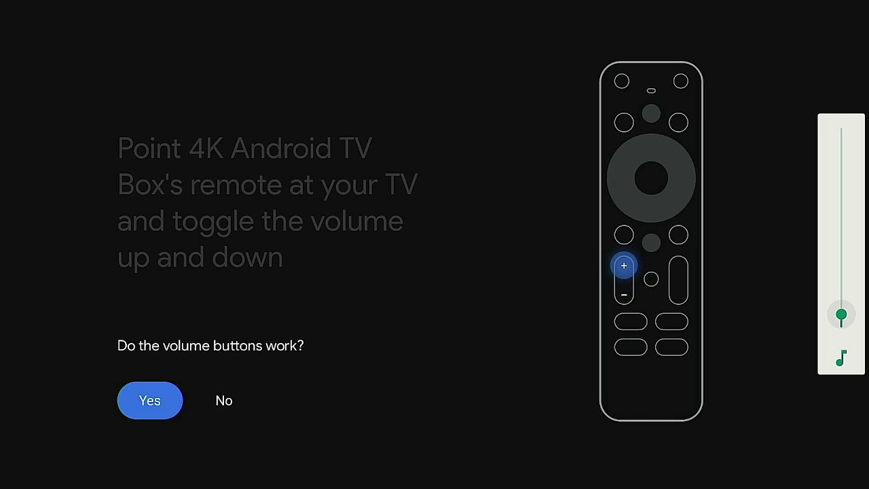
key(XF86AudioLowerVolume)
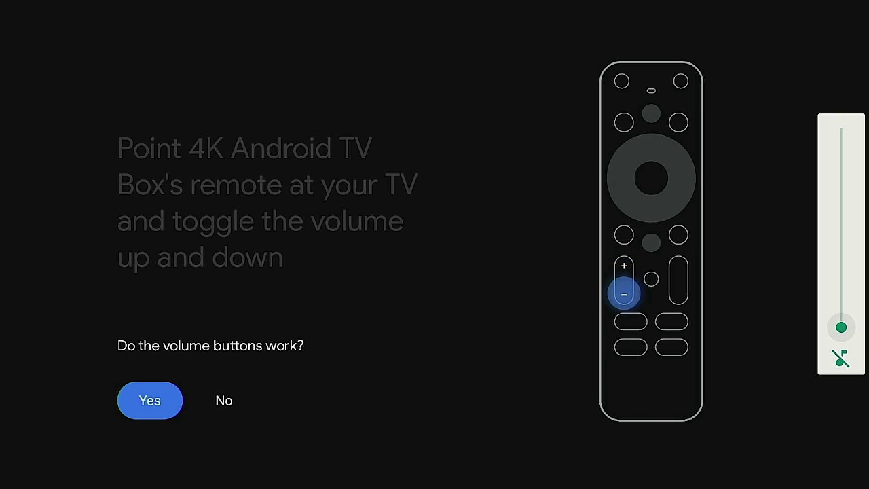
key(Return)
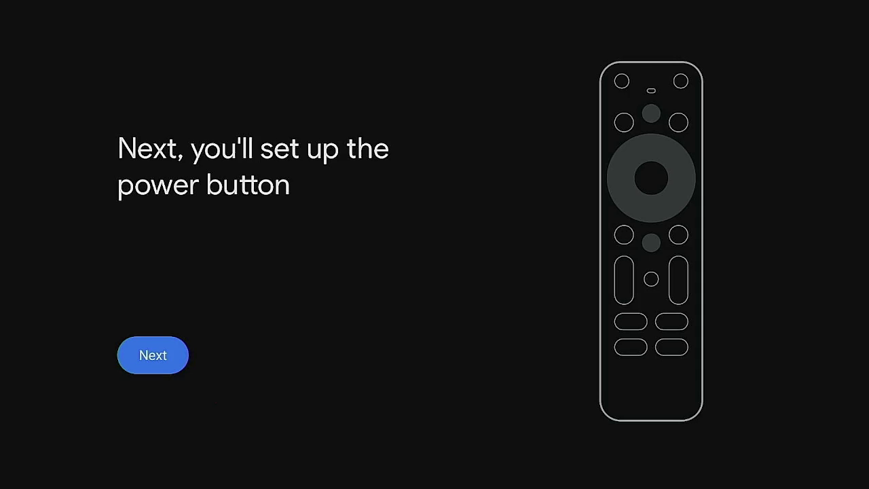
key(Return)
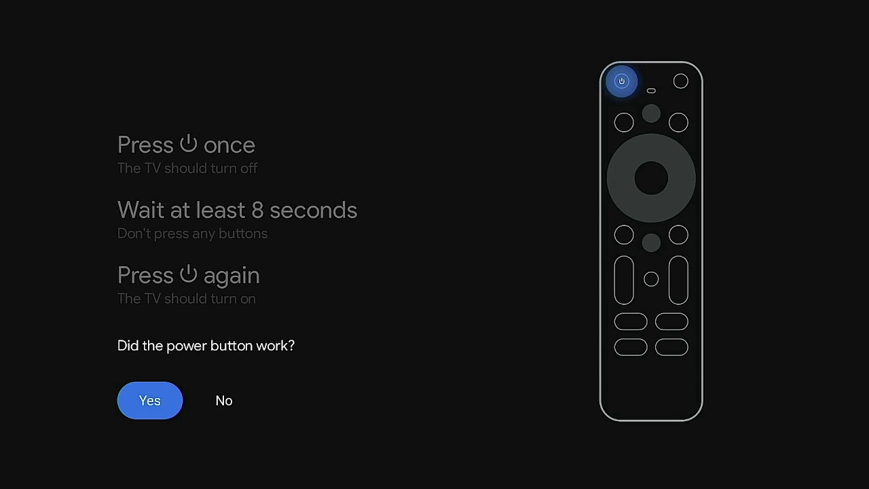
key(Return)
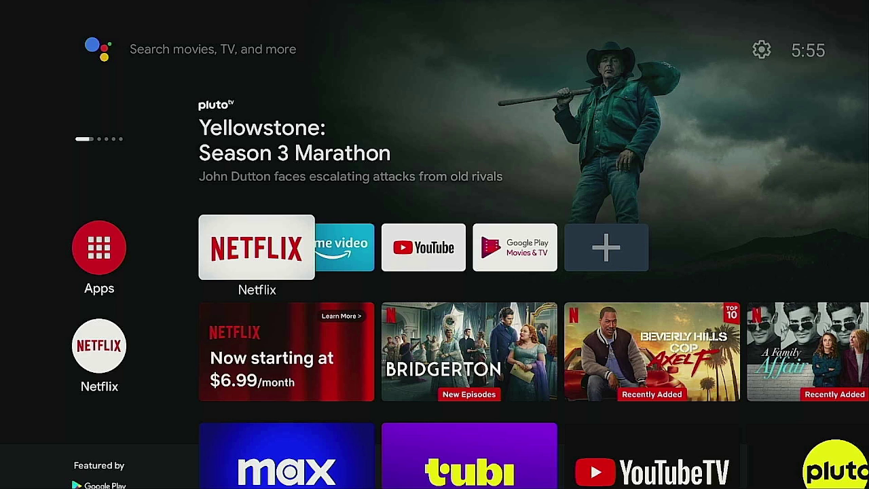
Step: Open the device's About information under Device Preferences in the system settings
key(Up)
key(Up)
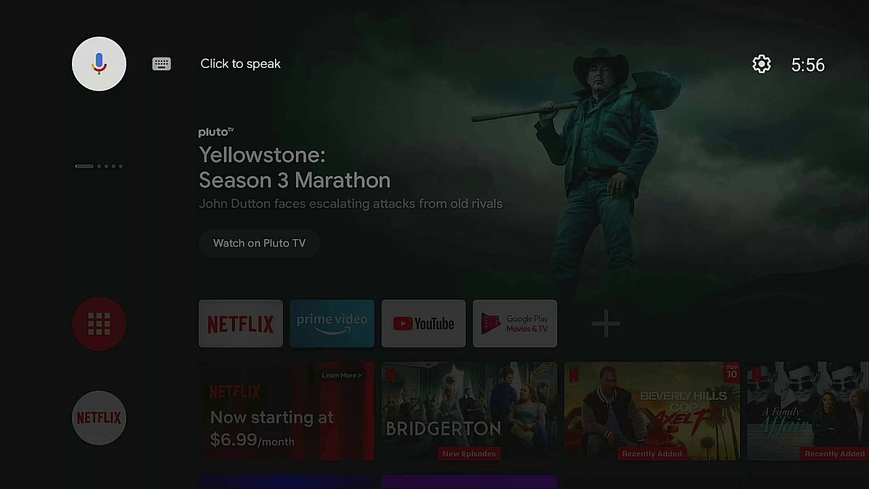
key(Right)
key(Right)
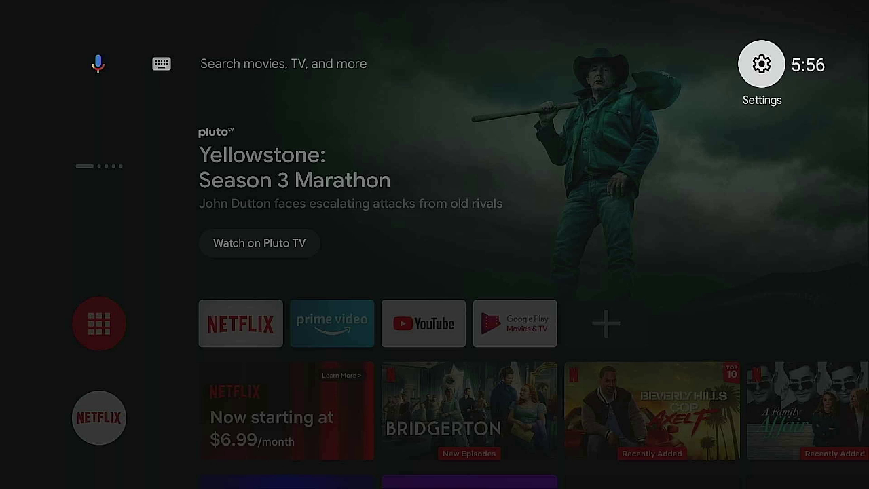
key(Return)
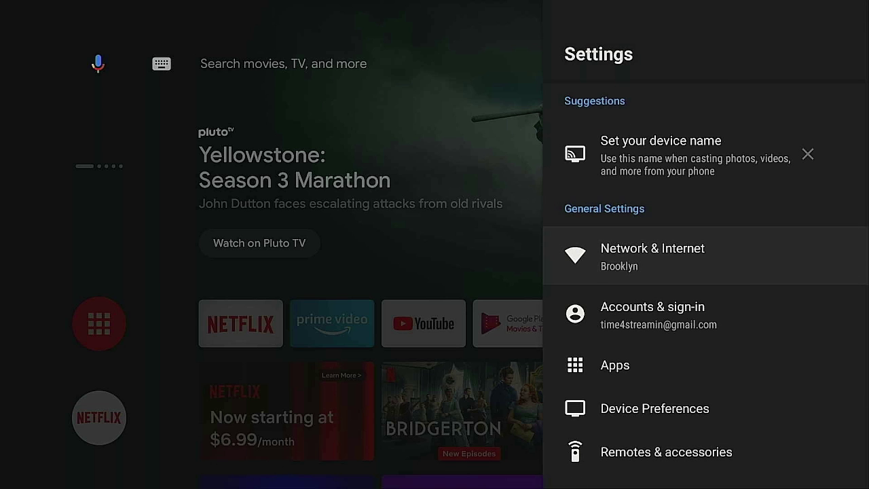
key(Down)
key(Down)
key(Down)
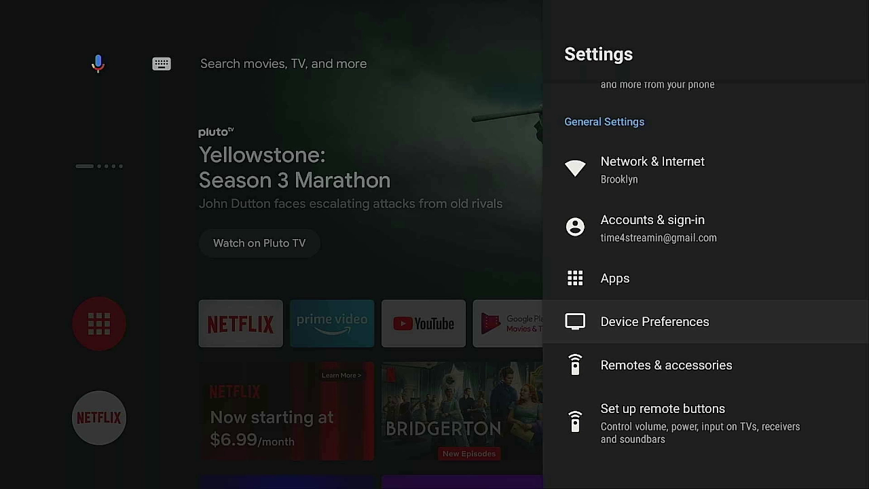
key(Return)
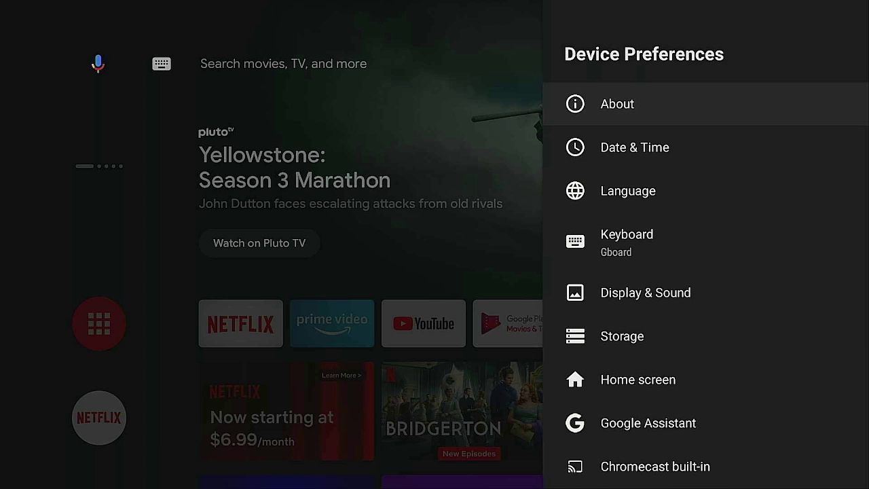
key(Return)
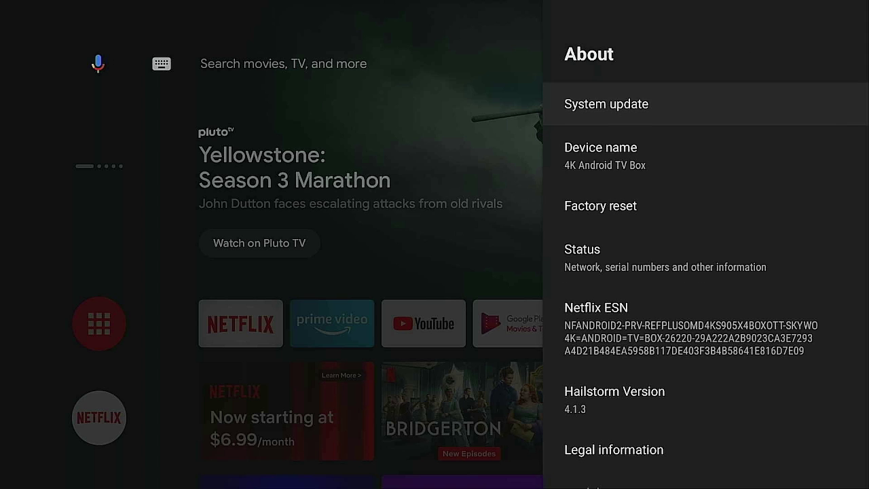
Step: Review the device's About details, including the model, Android TV OS version, security patch level, kernel version and OS build
key(Down)
key(Down)
key(Down)
key(Down)
key(Down)
key(Down)
key(Down)
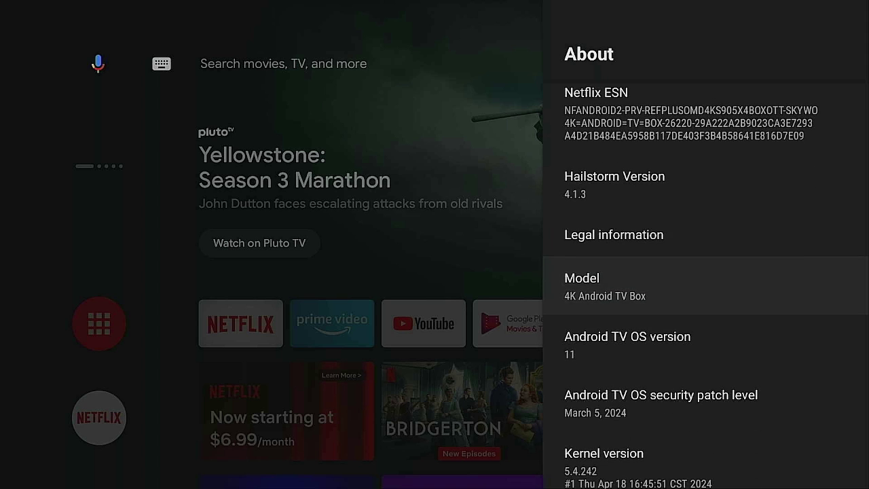
key(Down)
key(Down)
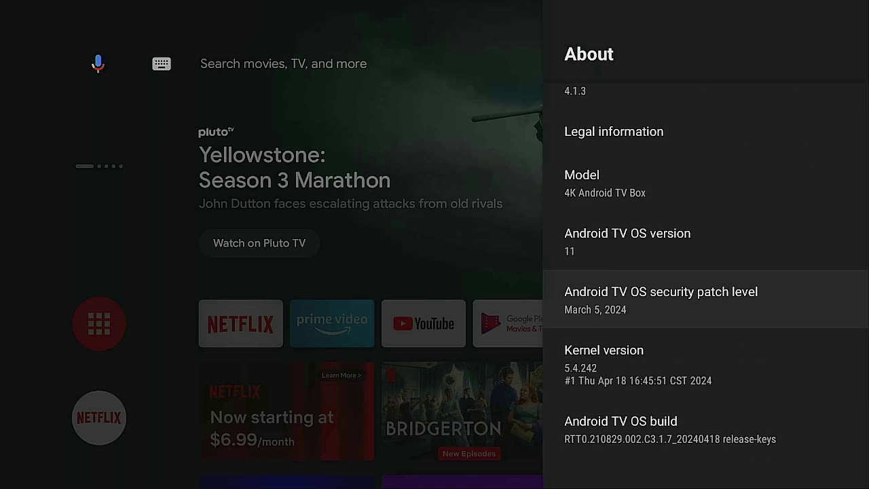
key(Down)
key(Down)
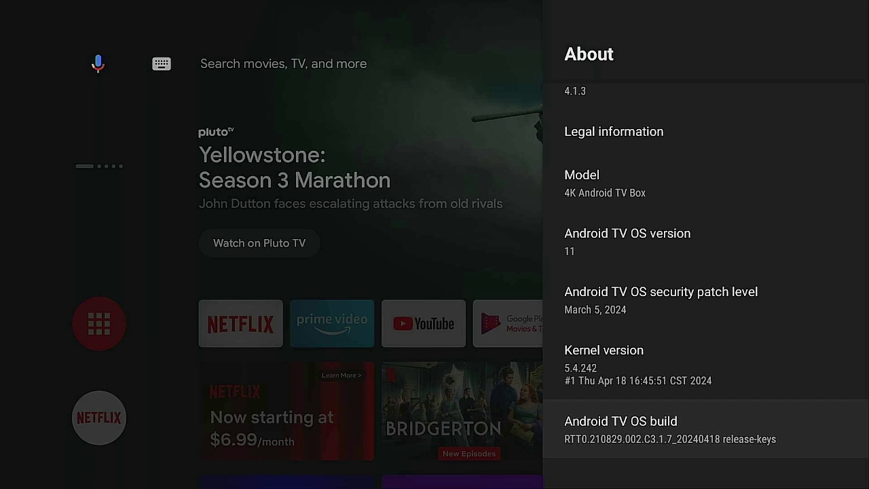
Step: Unlock the developer options through the Android TV OS build entry and return to Device Preferences
key(Return)
key(Return)
key(Return)
key(Return)
key(Return)
key(Return)
key(Return)
key(Escape)
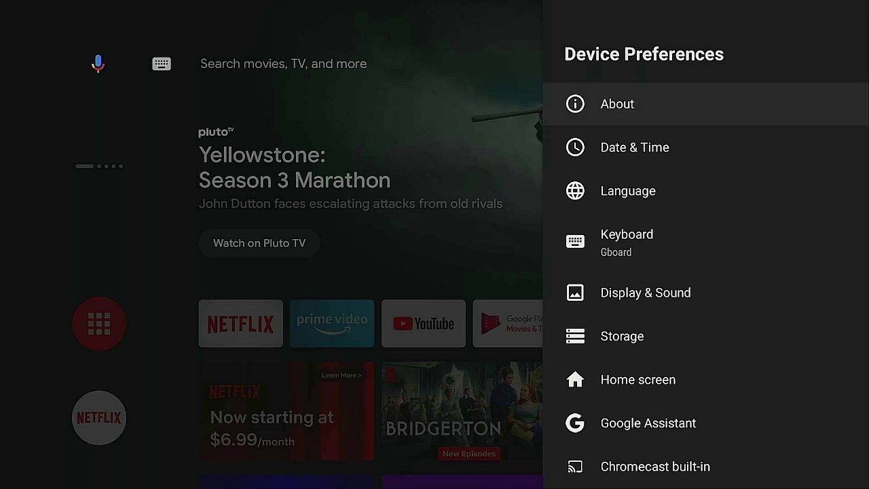
Step: Open the Developer options from Device Preferences and go to the animation scale settings
key(Down)
key(Down)
key(Down)
key(Down)
key(Down)
key(Down)
key(Down)
key(Down)
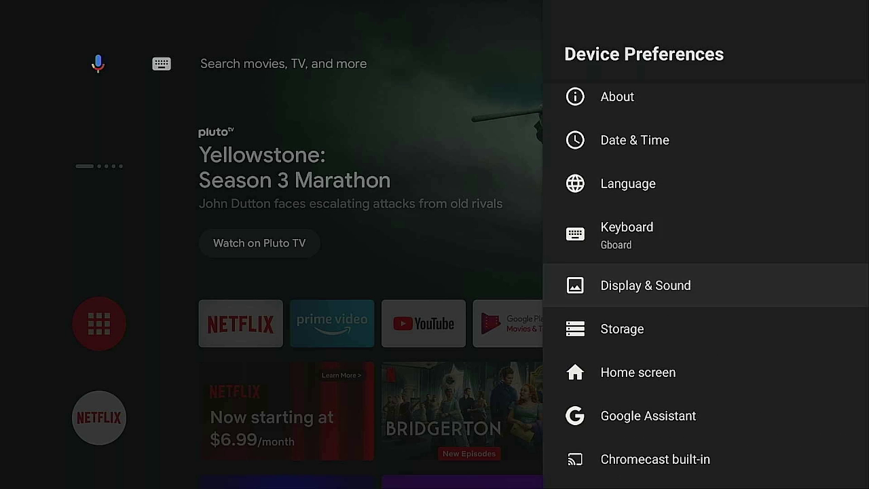
key(Down)
key(Down)
key(Down)
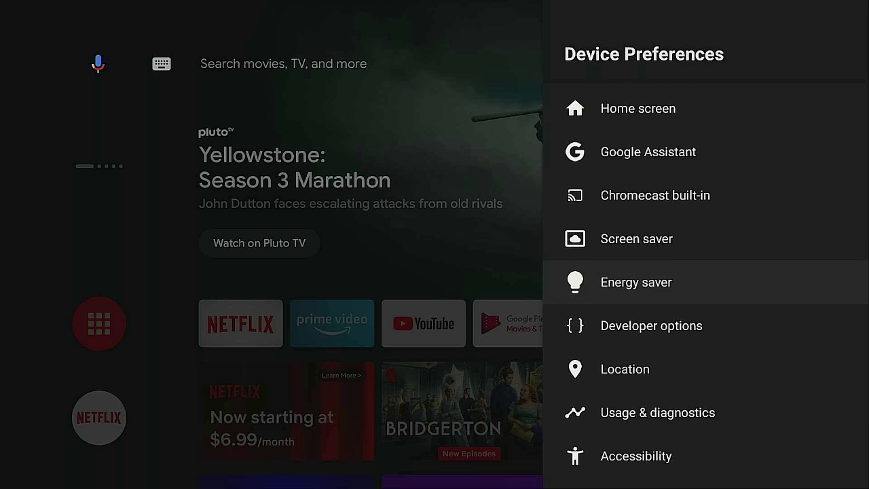
key(Return)
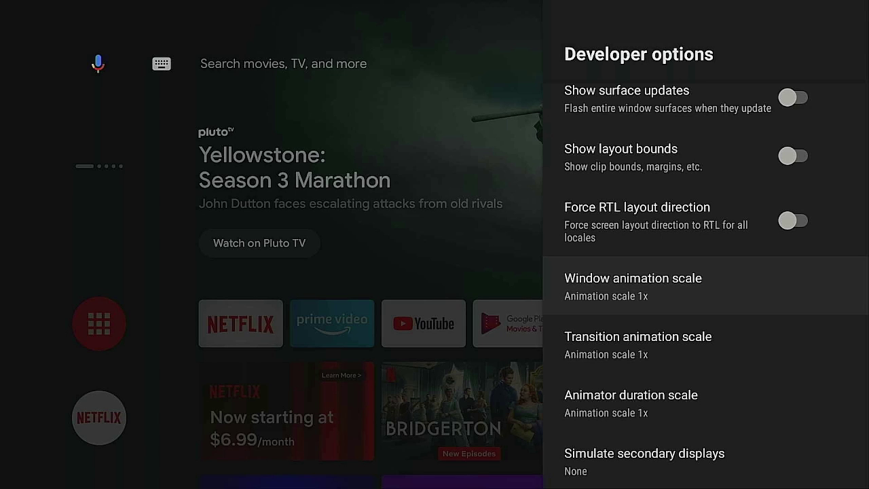
Step: Set the Window animation scale to Animation scale .5x
key(Return)
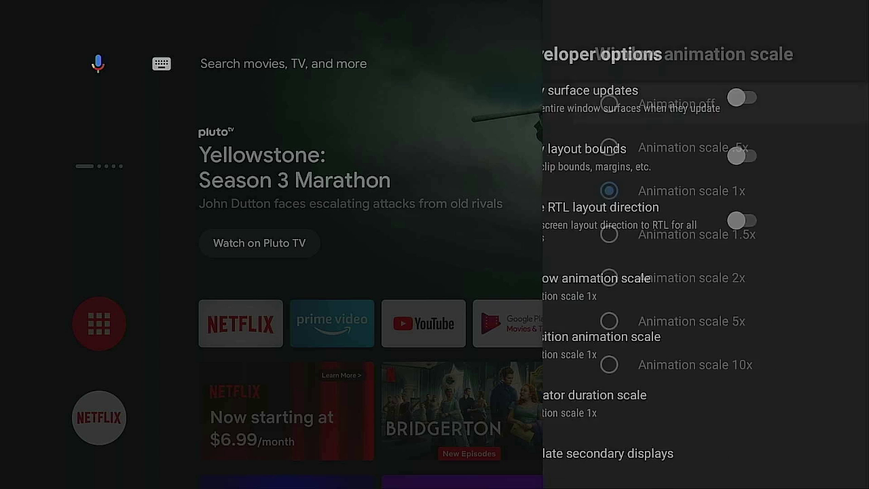
key(Down)
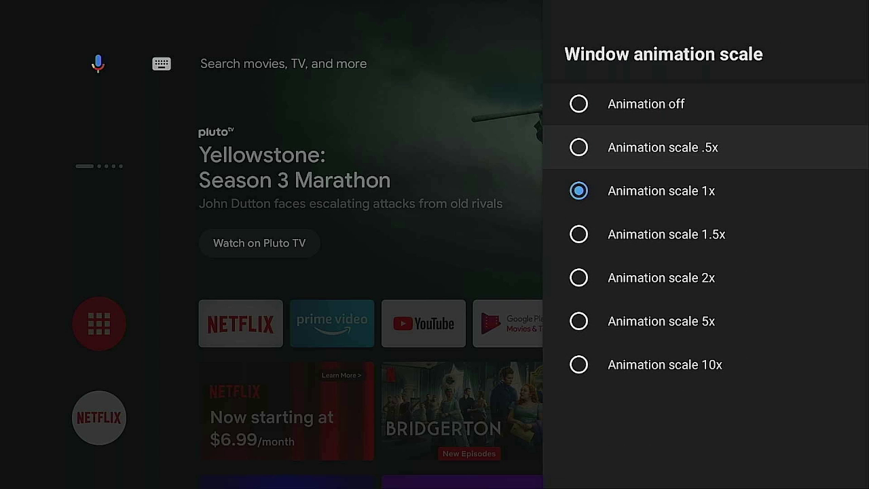
key(Return)
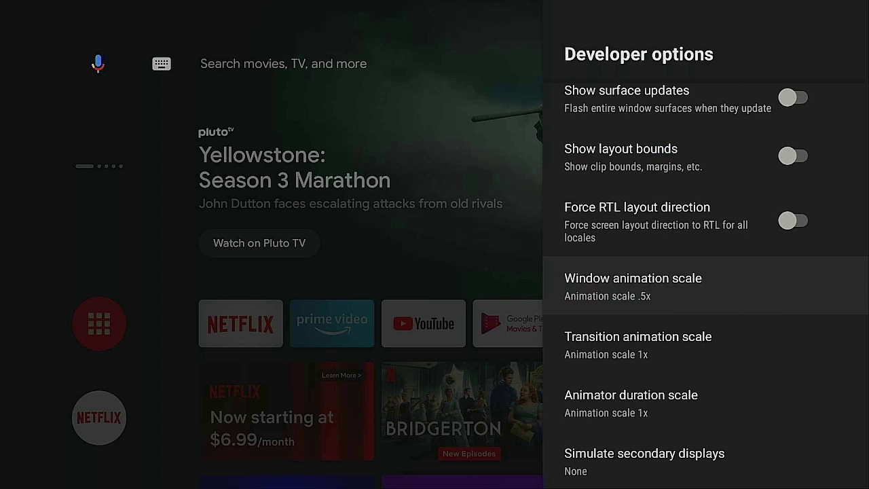
Step: Set the Transition animation scale to Animation scale .5x
key(Down)
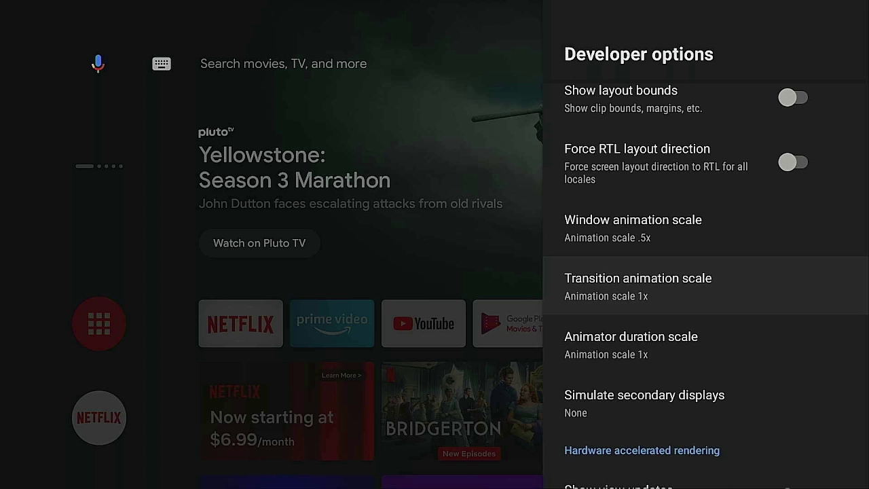
key(Return)
key(Down)
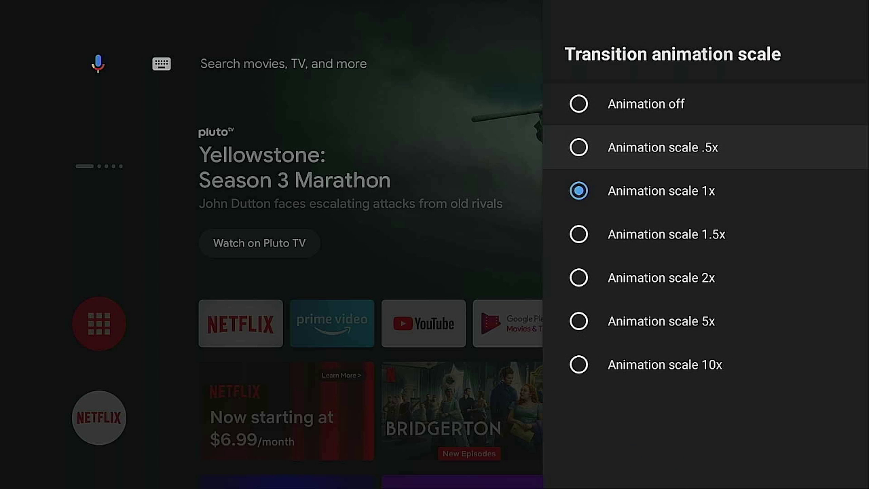
key(Return)
Step: Set the Animator duration scale to Animation scale .5x and leave the settings for the home screen
key(Down)
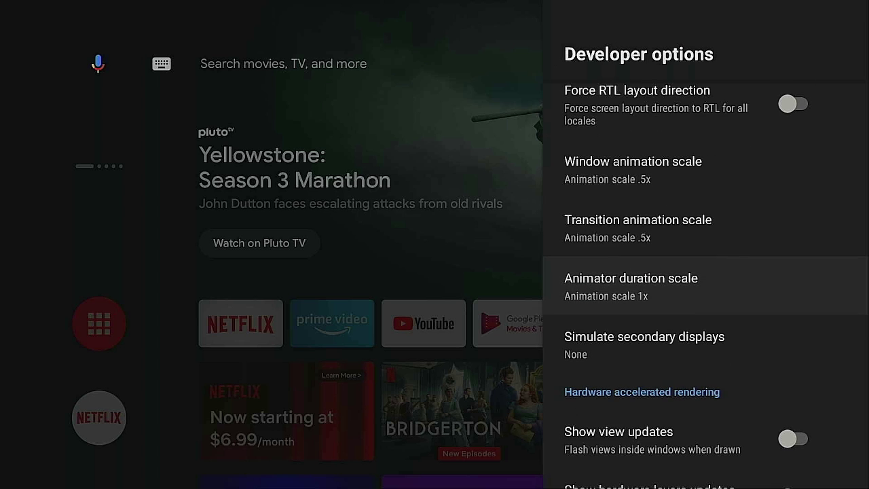
key(Return)
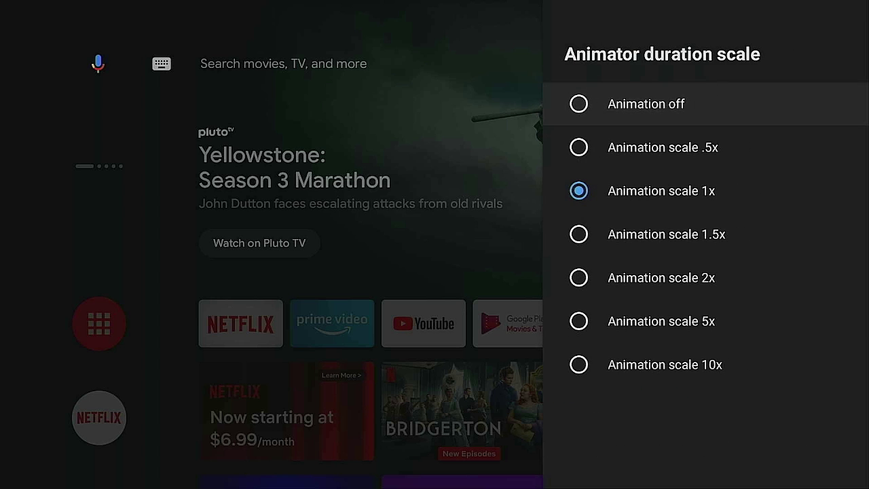
key(Down)
key(Return)
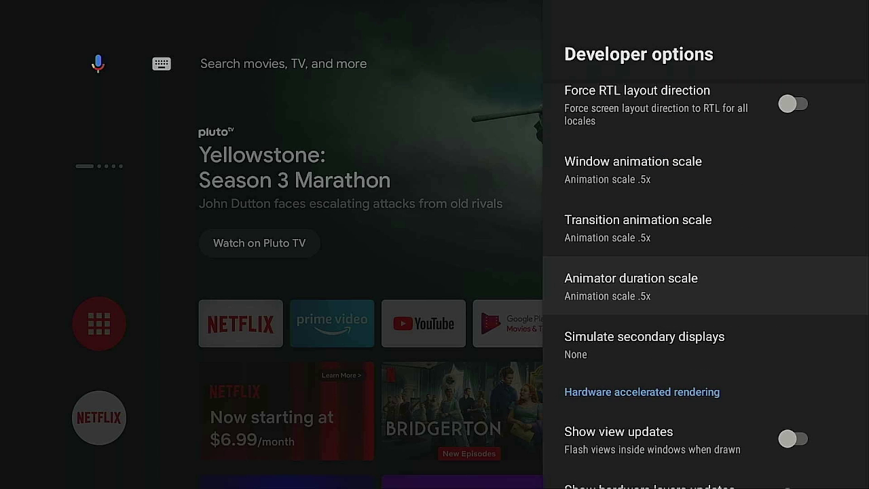
key(Escape)
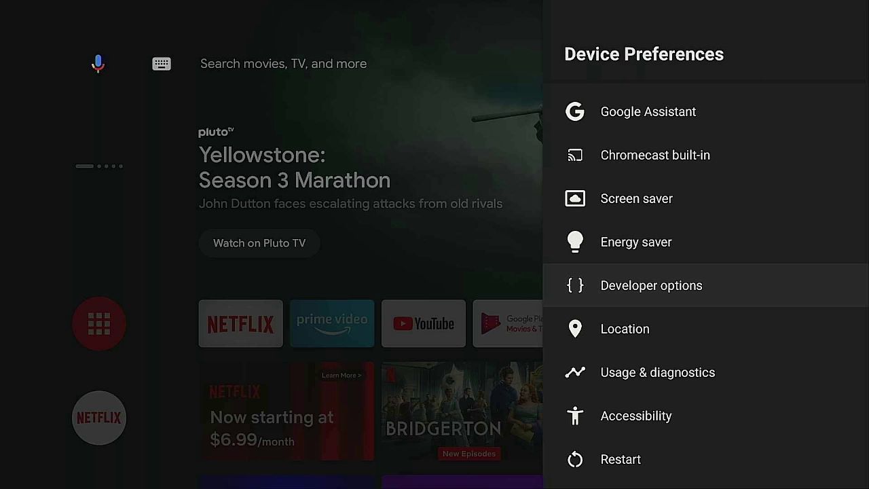
key(Escape)
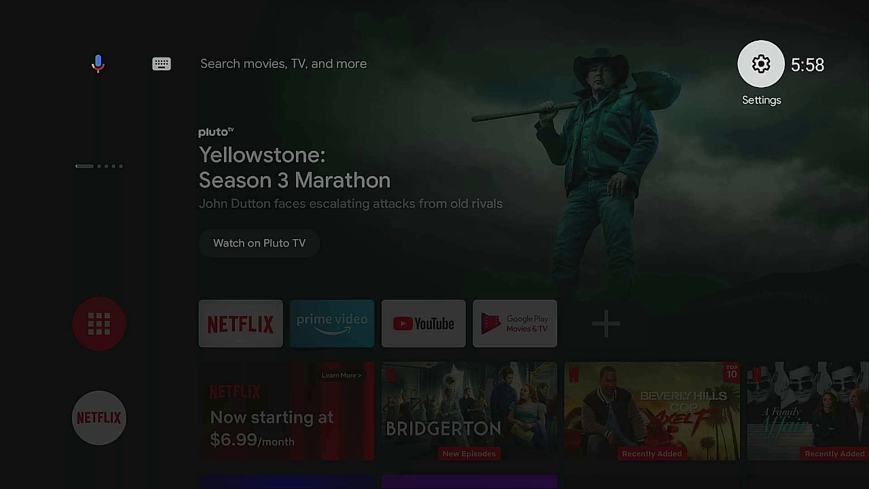
Step: Look through the home screen's channel rows, including Netflix and Apps Spotlight, and go back up
key(Down)
key(Down)
key(Down)
key(Down)
key(Down)
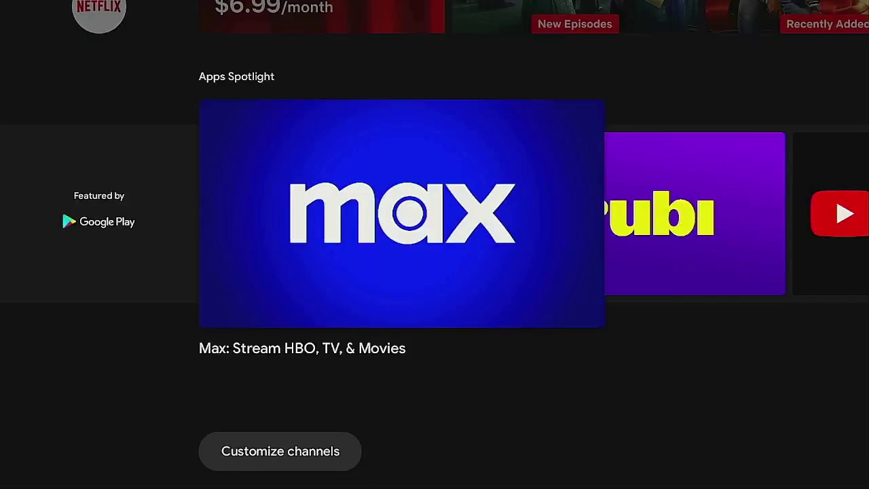
key(Up)
key(Up)
key(Up)
key(Up)
key(Up)
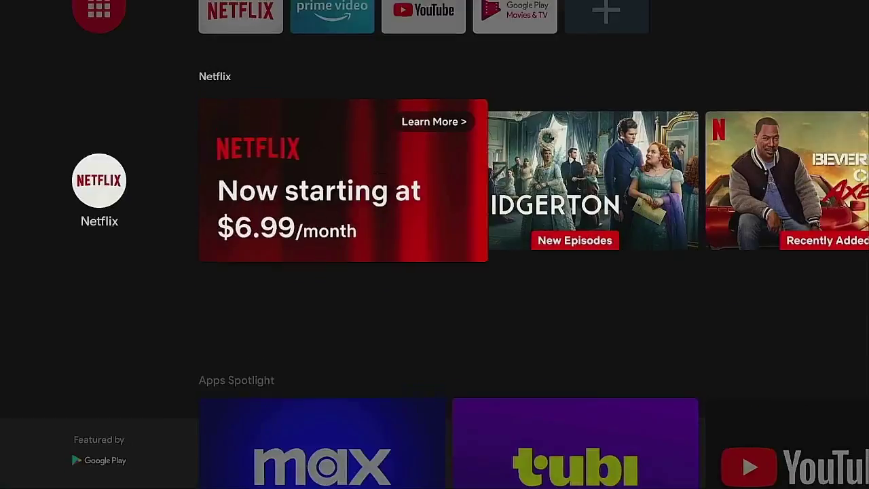
Step: Go to the YouTube app in the home screen's row of favorite apps
key(Down)
key(Down)
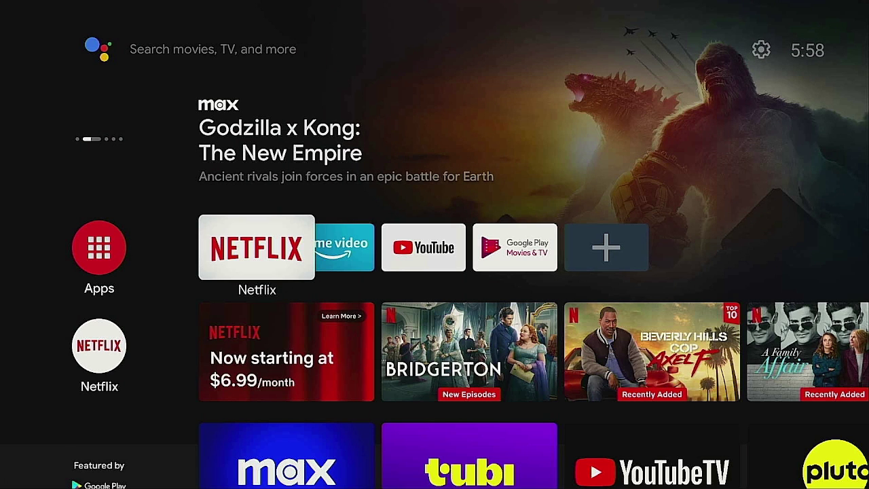
key(Right)
key(Right)
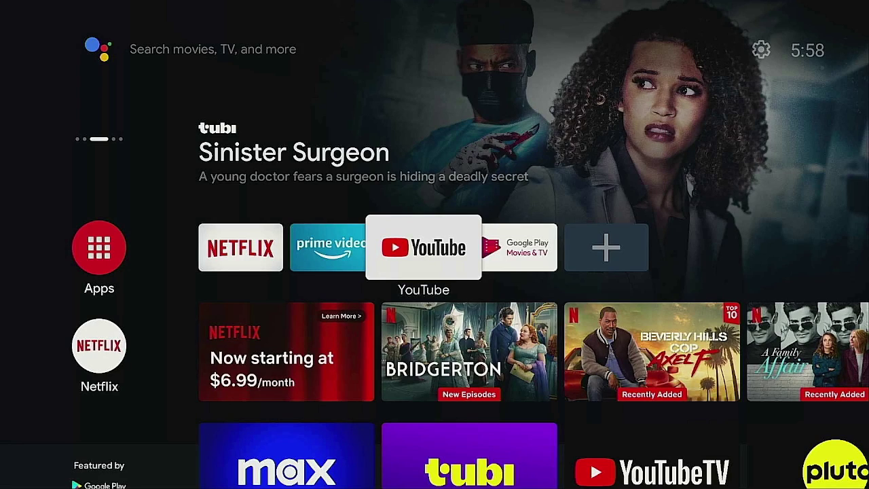